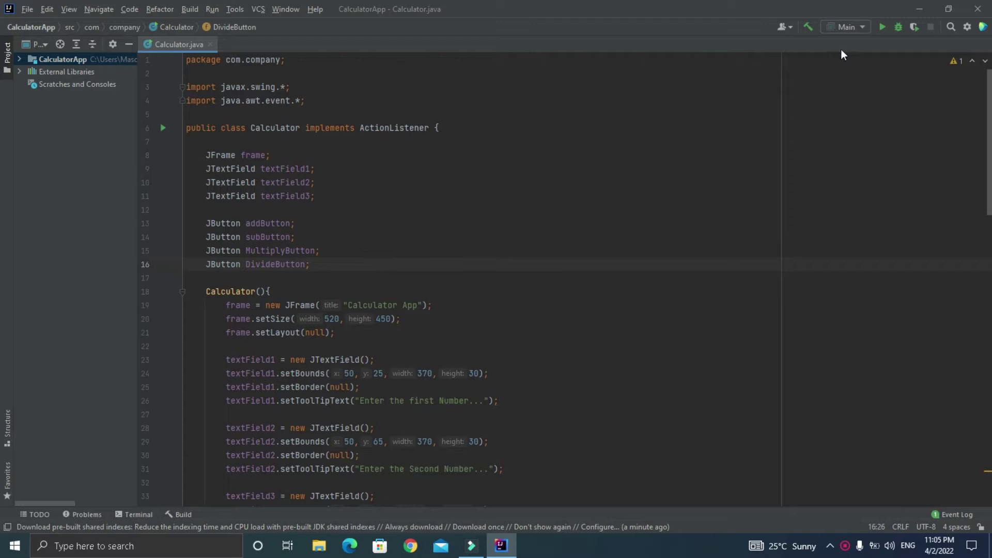
# Step: Run the Calculator app, centre its window, and try all four operations on 4 and 8
pyautogui.click(880, 29)
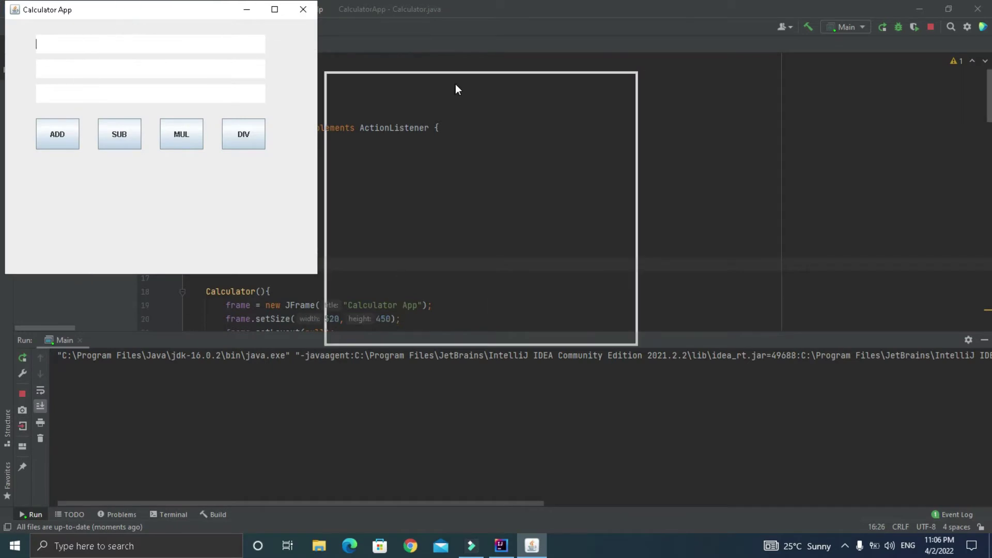
pyautogui.moveTo(136, 12); pyautogui.dragTo(464, 64)
pyautogui.write('4')
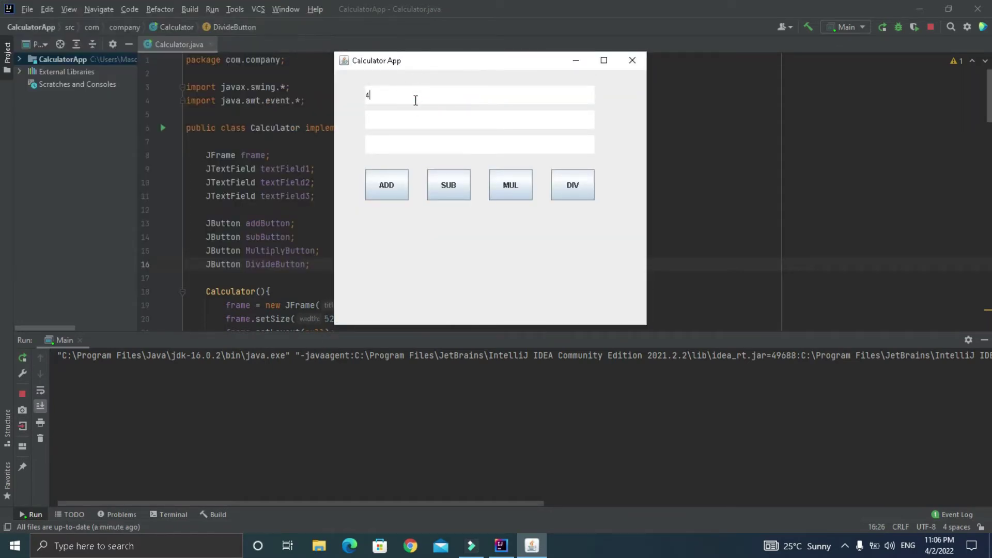
pyautogui.click(401, 119)
pyautogui.write('8')
pyautogui.click(387, 184)
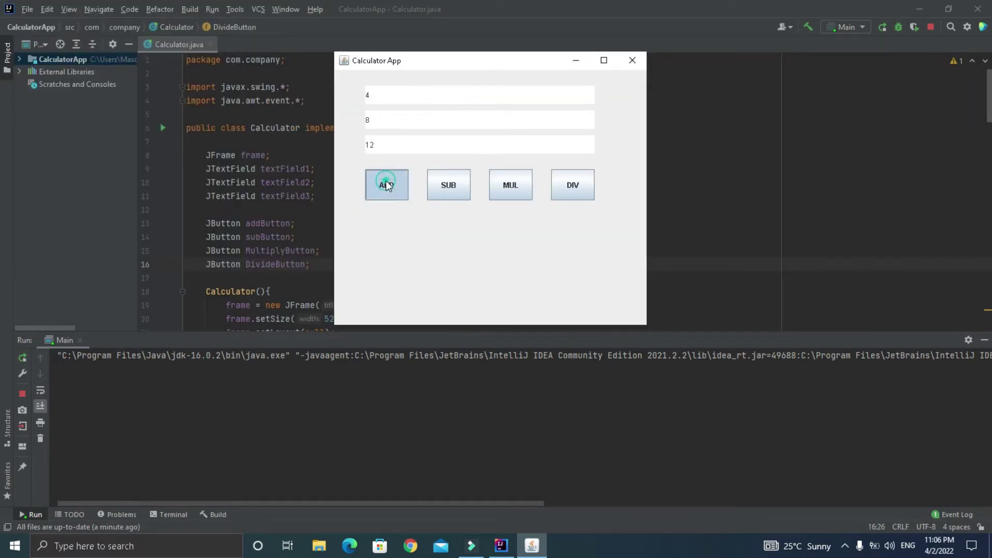
pyautogui.click(448, 185)
pyautogui.click(510, 184)
pyautogui.click(573, 184)
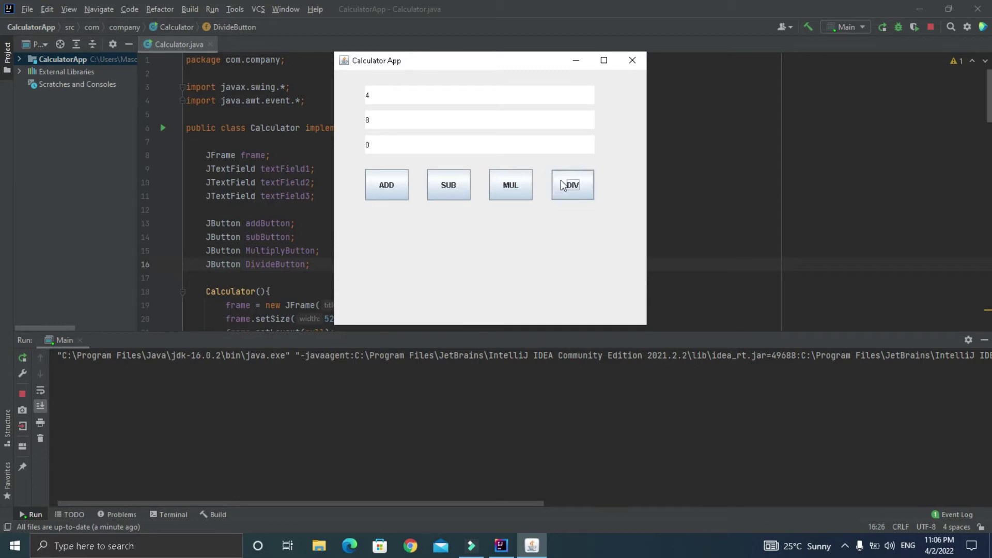
pyautogui.click(386, 184)
pyautogui.write('4')
# Step: Add, subtract, multiply and divide 44 and 8, then close the app
pyautogui.click(386, 185)
pyautogui.click(448, 185)
pyautogui.click(510, 184)
pyautogui.click(572, 185)
pyautogui.click(631, 59)
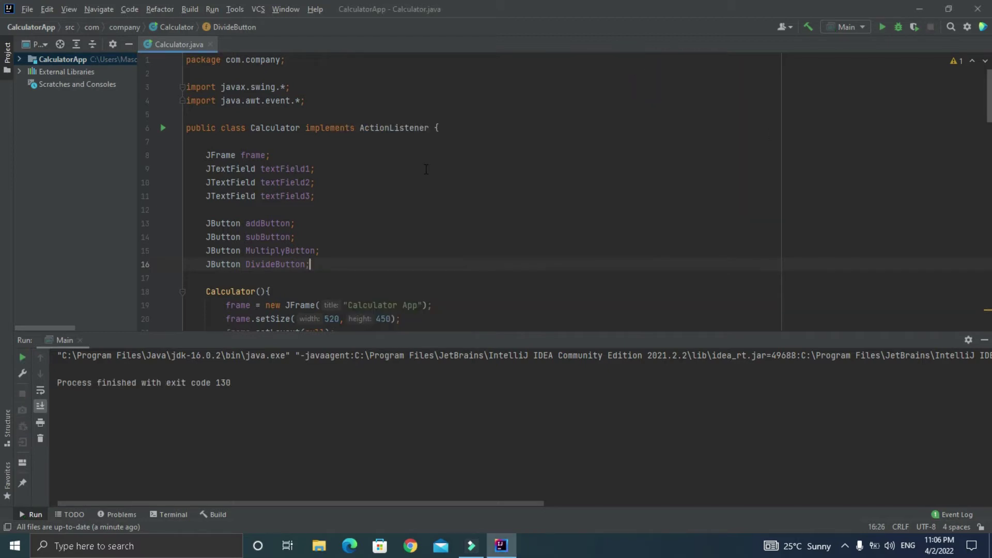
# Step: In Project Structure > Artifacts, add a JAR from modules with dependencies
pyautogui.click(28, 10)
pyautogui.click(57, 92)
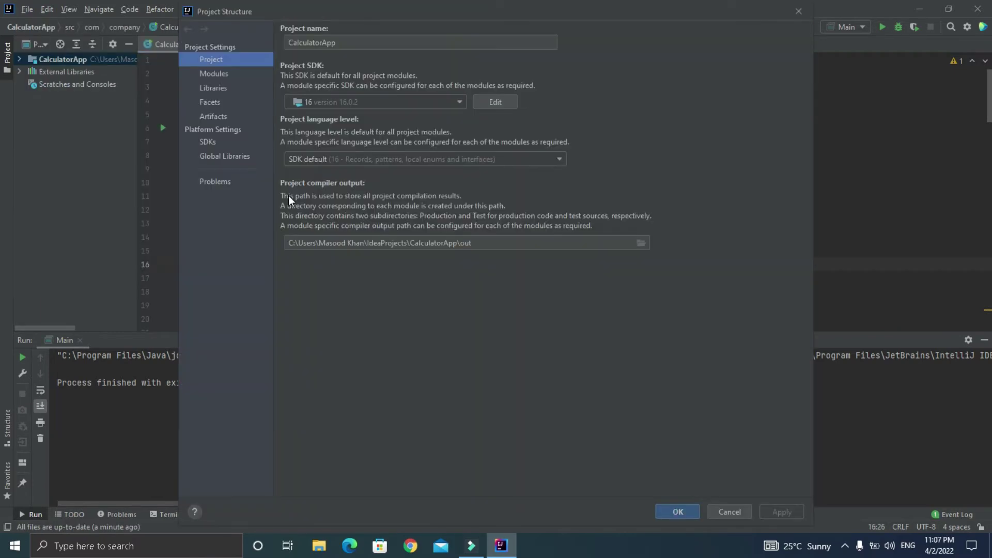
pyautogui.click(225, 116)
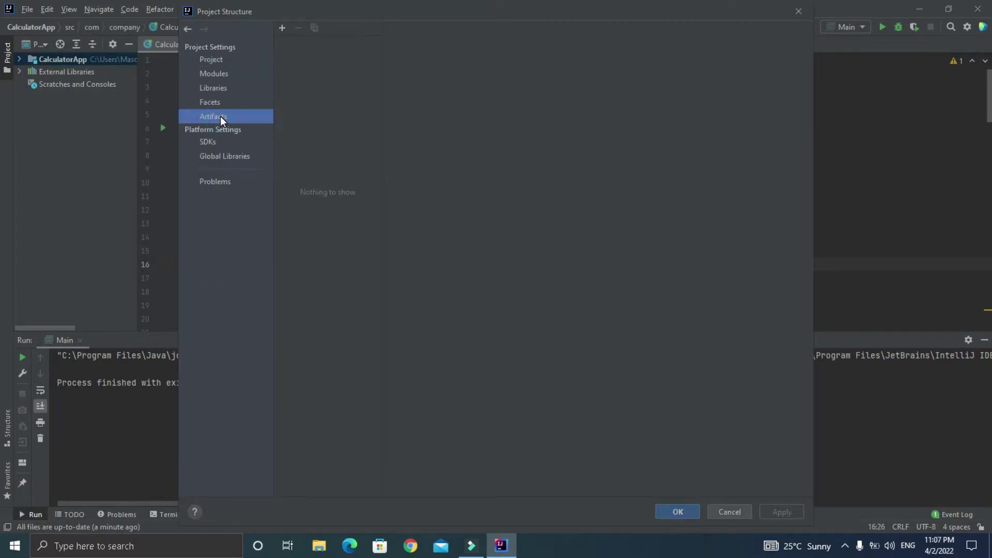
pyautogui.click(282, 28)
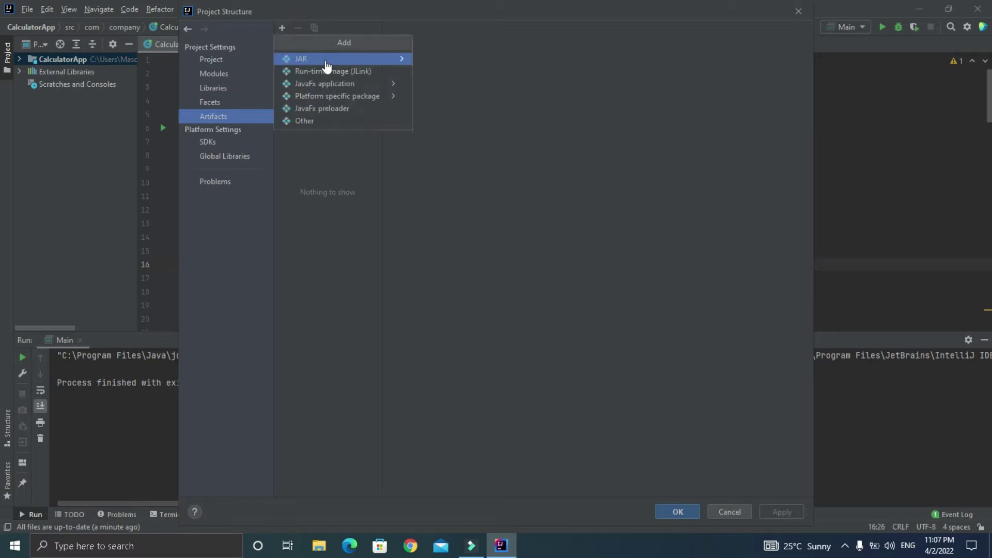
pyautogui.moveTo(341, 60)
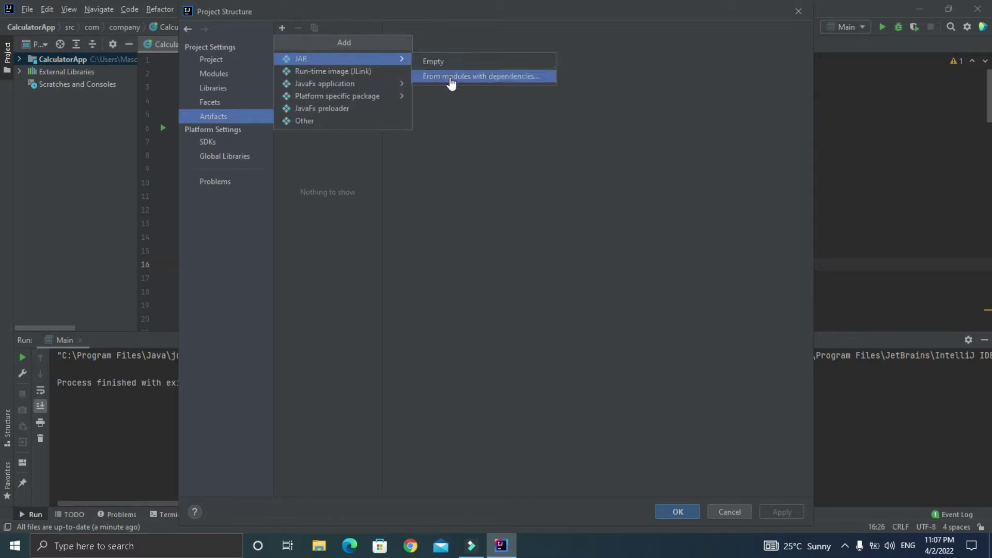
pyautogui.click(452, 78)
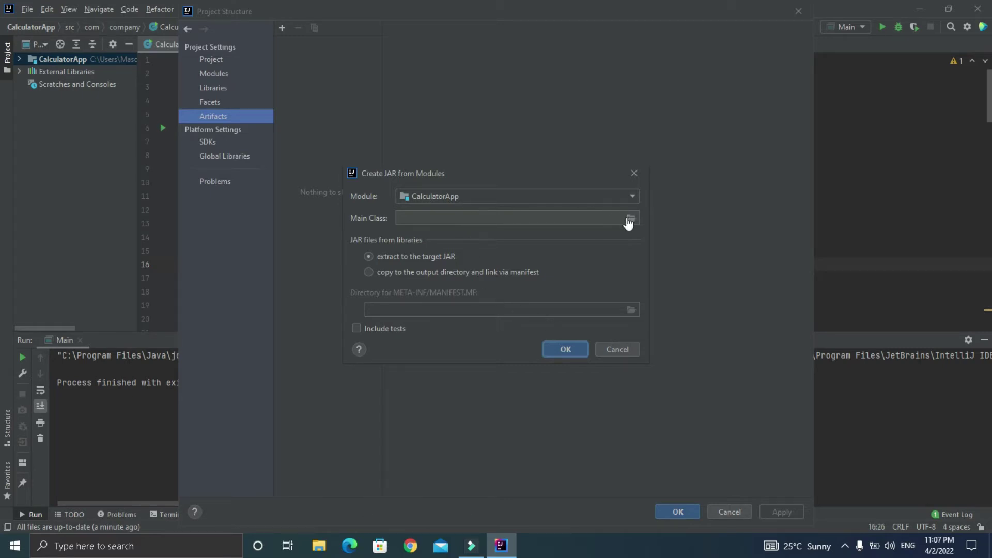
# Step: Choose Calculator as the main class and confirm the new JAR artifact
pyautogui.click(580, 216)
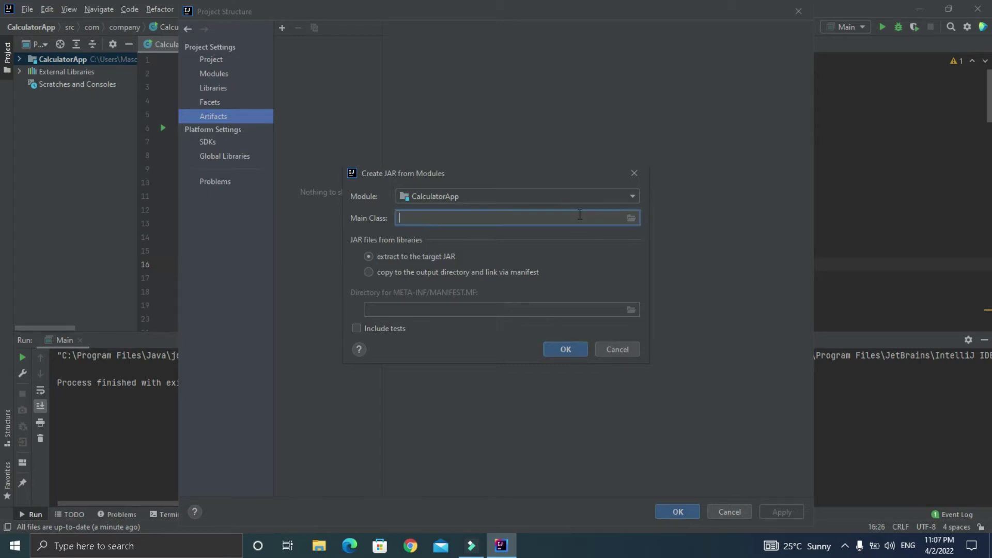
pyautogui.click(631, 218)
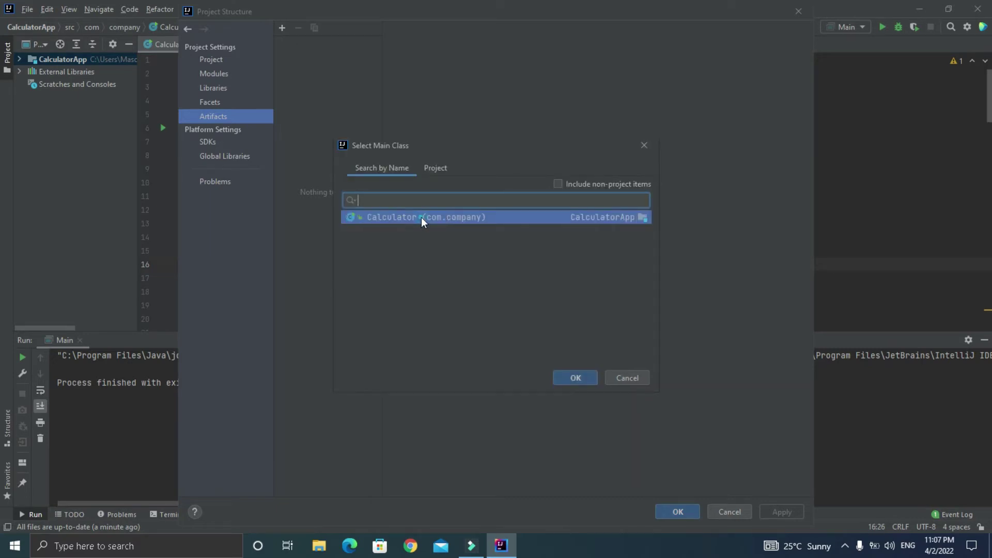
pyautogui.doubleClick(421, 217)
pyautogui.click(563, 350)
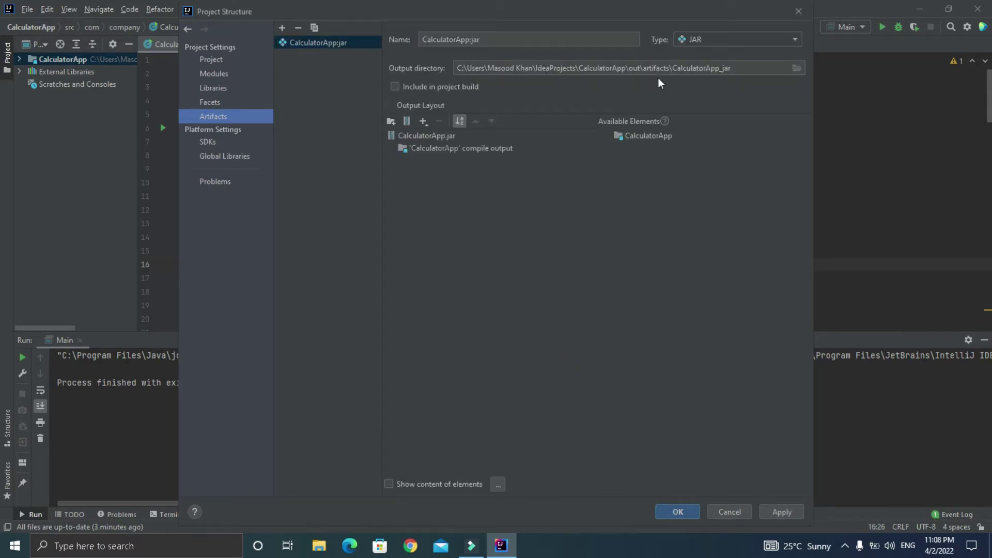
# Step: Set the CalculatorApp:jar output directory to the Desktop folder and apply it
pyautogui.click(797, 69)
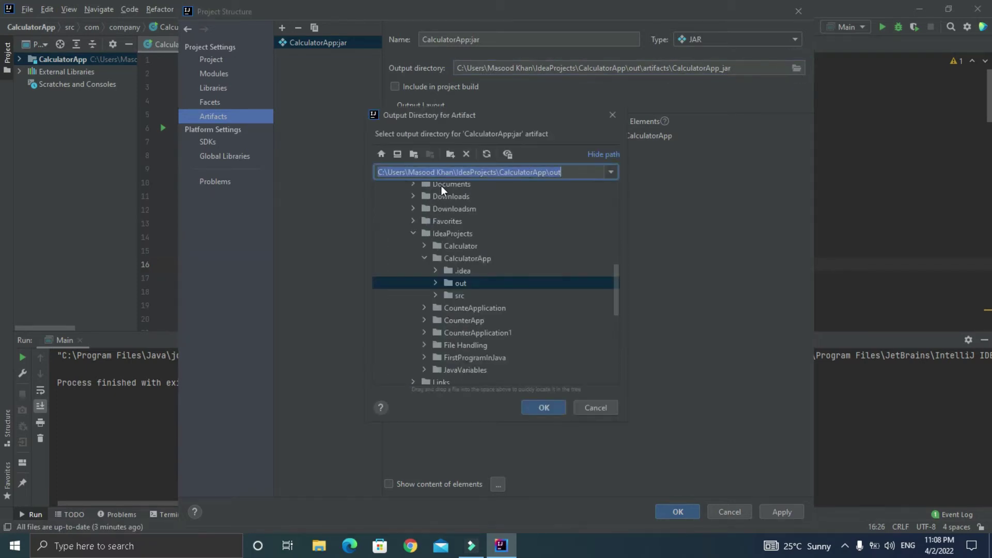
pyautogui.scroll(5, 496, 295)
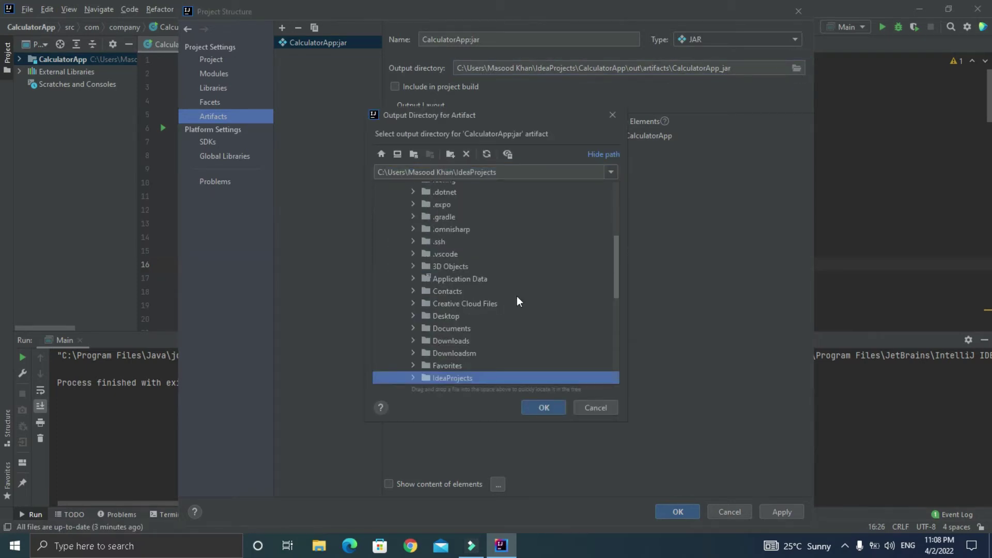
pyautogui.click(441, 316)
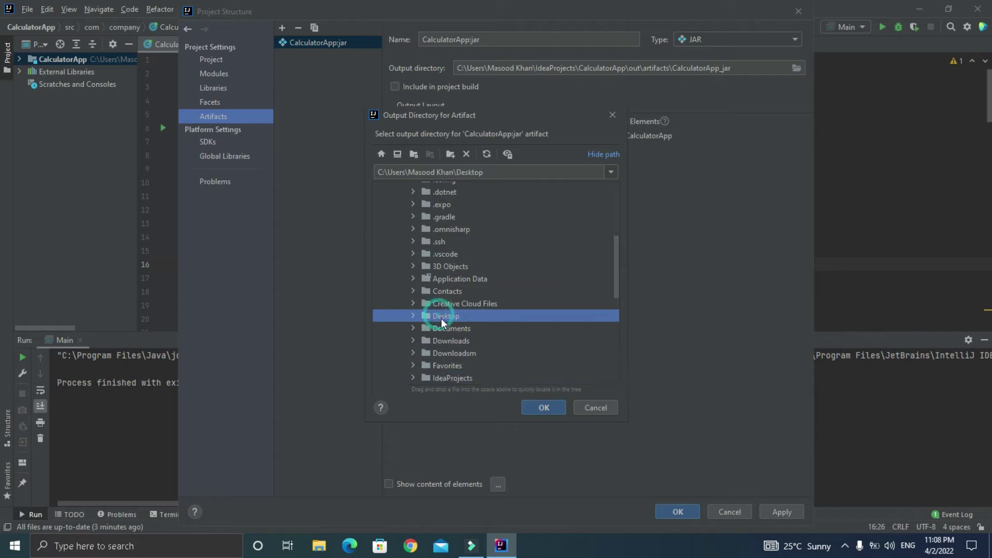
pyautogui.click(543, 407)
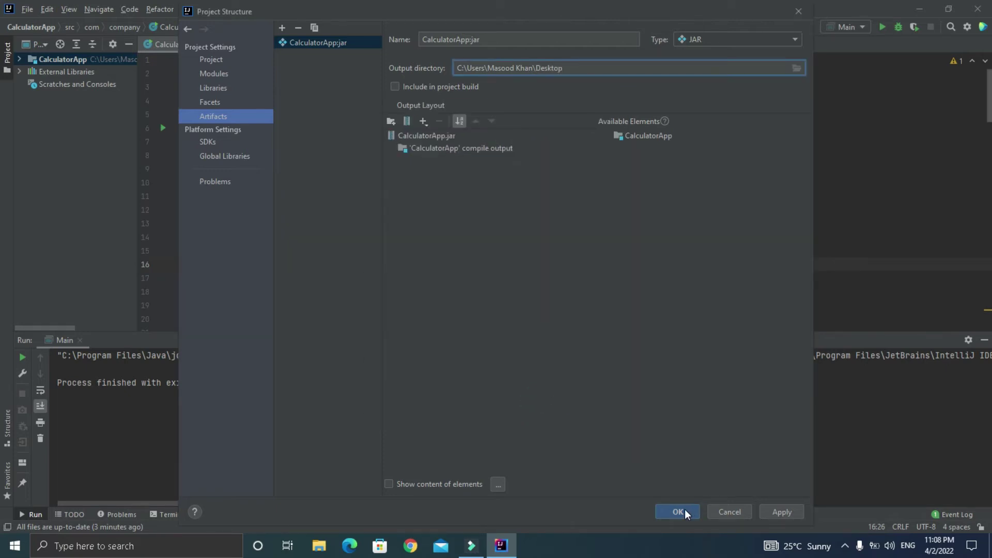
pyautogui.click(779, 512)
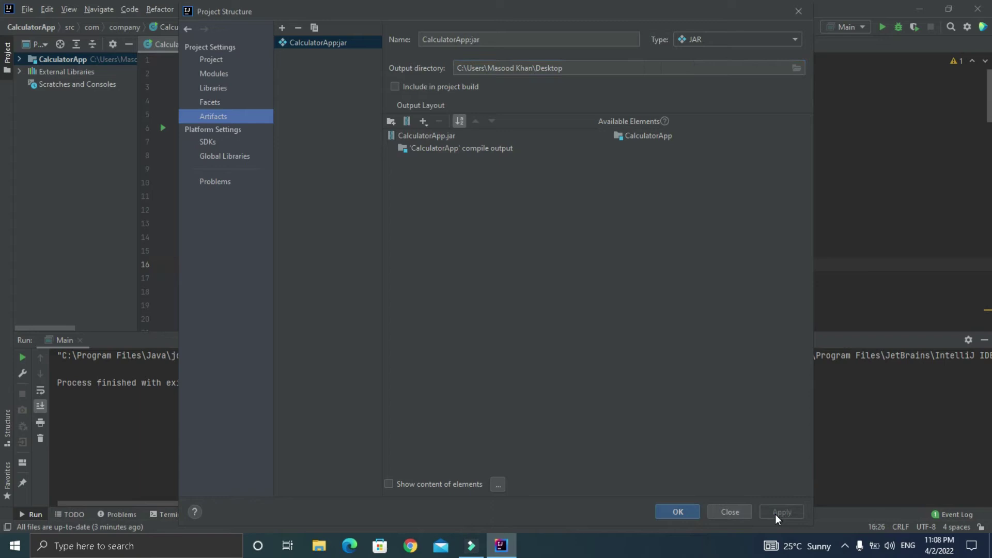
# Step: Close Project Structure with OK and build the CalculatorApp:jar artifact
pyautogui.click(679, 509)
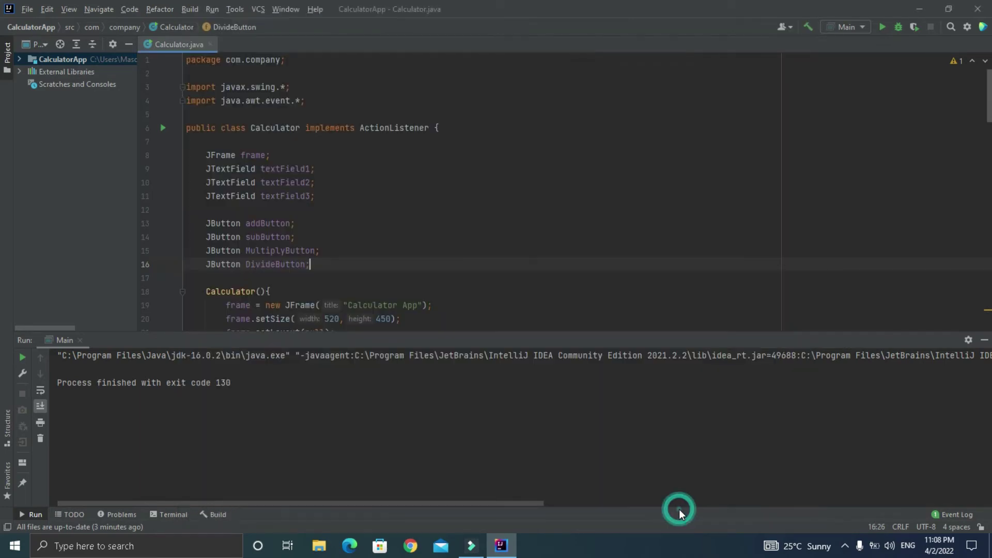
pyautogui.click(189, 8)
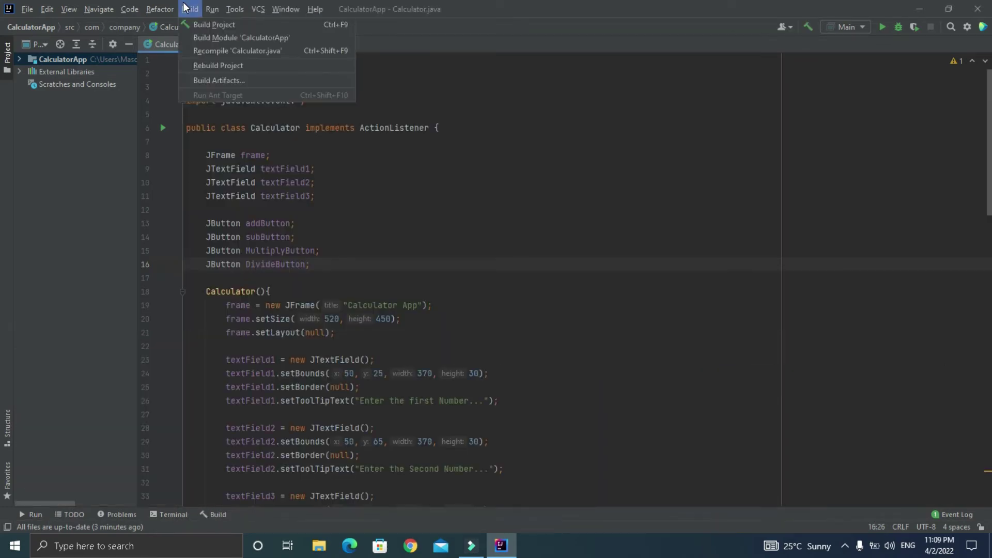
pyautogui.click(219, 80)
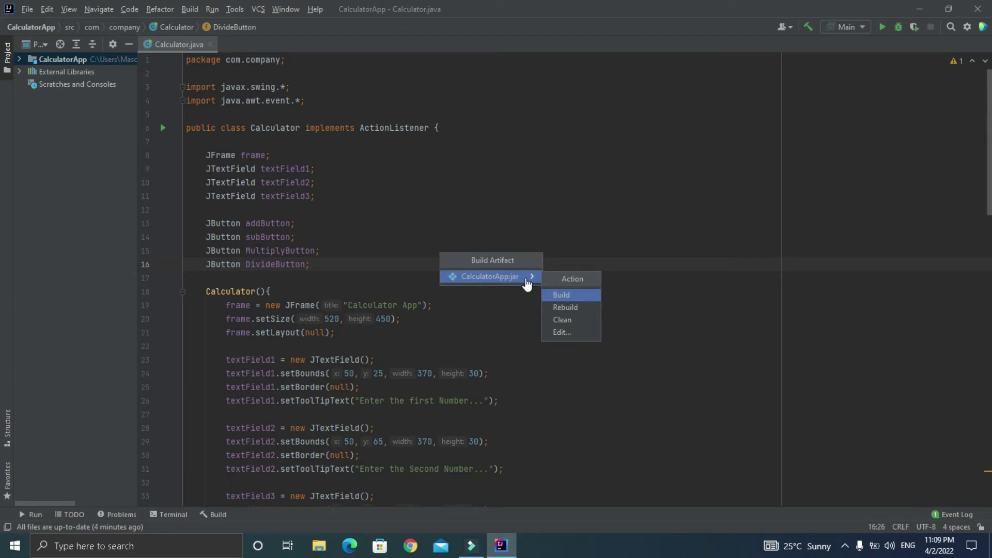
pyautogui.click(565, 295)
# Step: Minimize IntelliJ IDEA and launch the CalculatorApp jar from the desktop
pyautogui.click(919, 8)
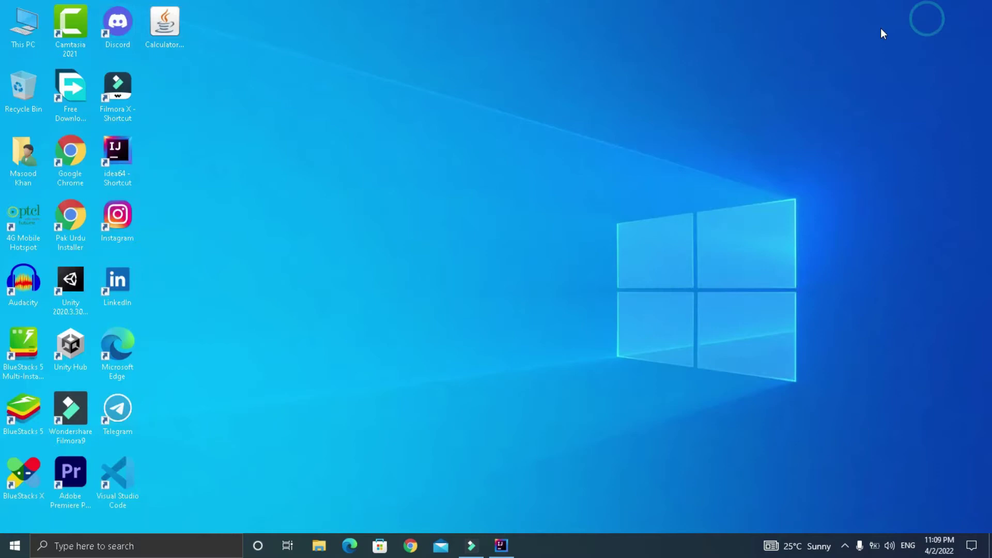
pyautogui.click(163, 35)
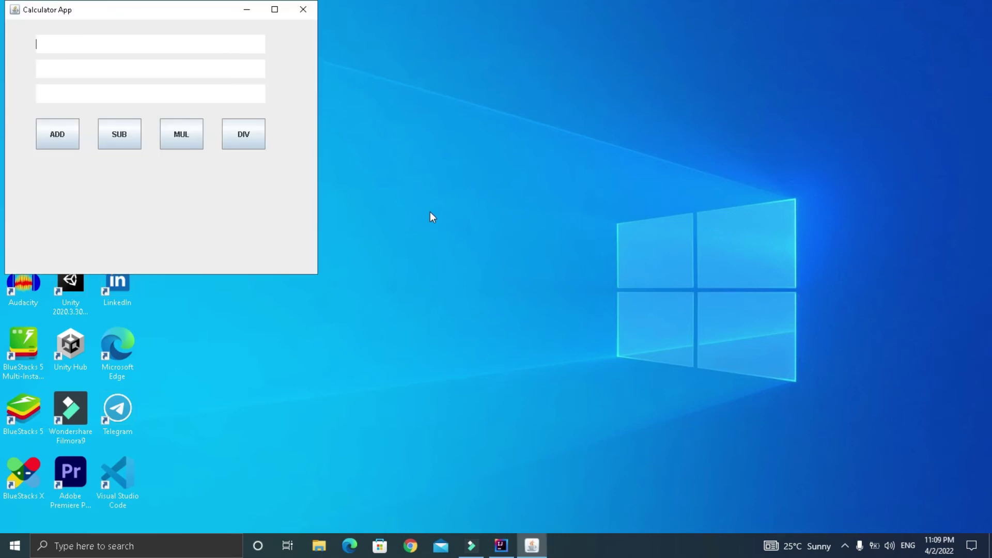
# Step: Centre the calculator window and run all four operations on 46 and 2
pyautogui.moveTo(168, 18); pyautogui.dragTo(485, 113)
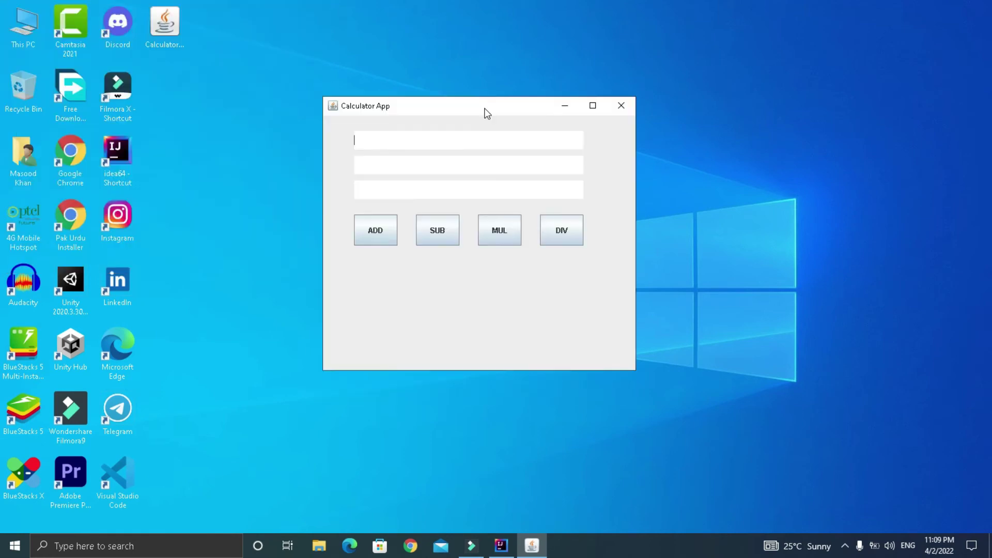
pyautogui.click(412, 139)
pyautogui.write('4')
pyautogui.write('6')
pyautogui.click(378, 172)
pyautogui.write('2')
pyautogui.click(374, 225)
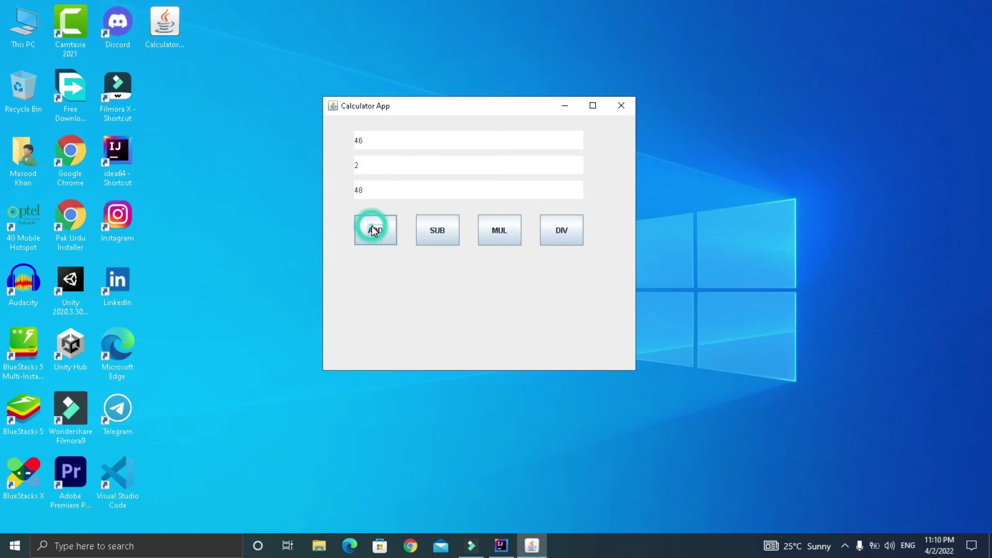
pyautogui.click(433, 231)
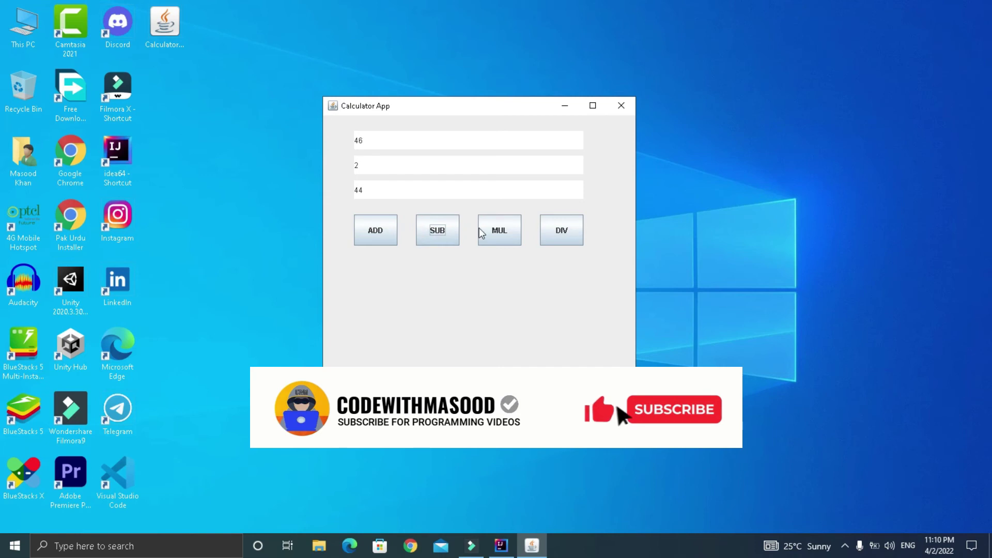
pyautogui.click(498, 230)
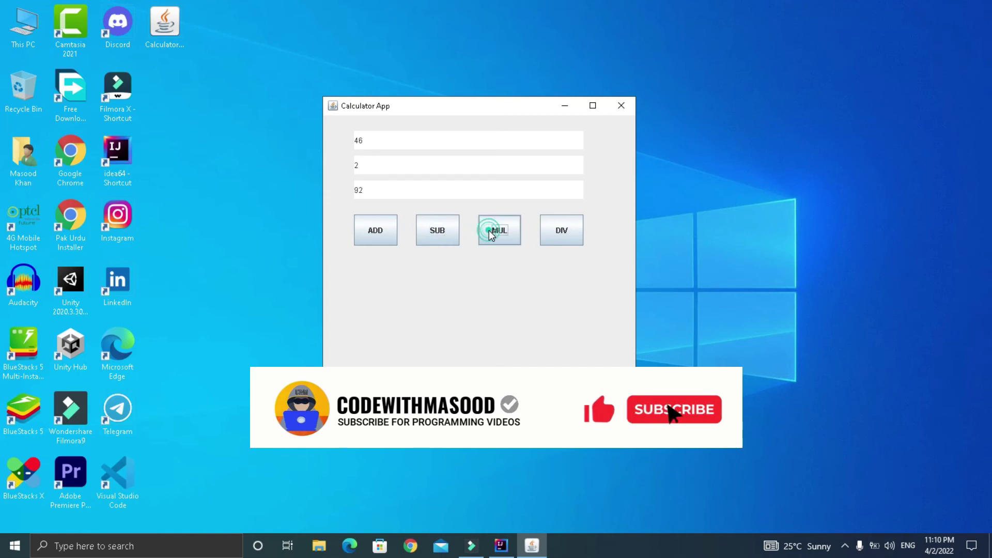
pyautogui.click(562, 231)
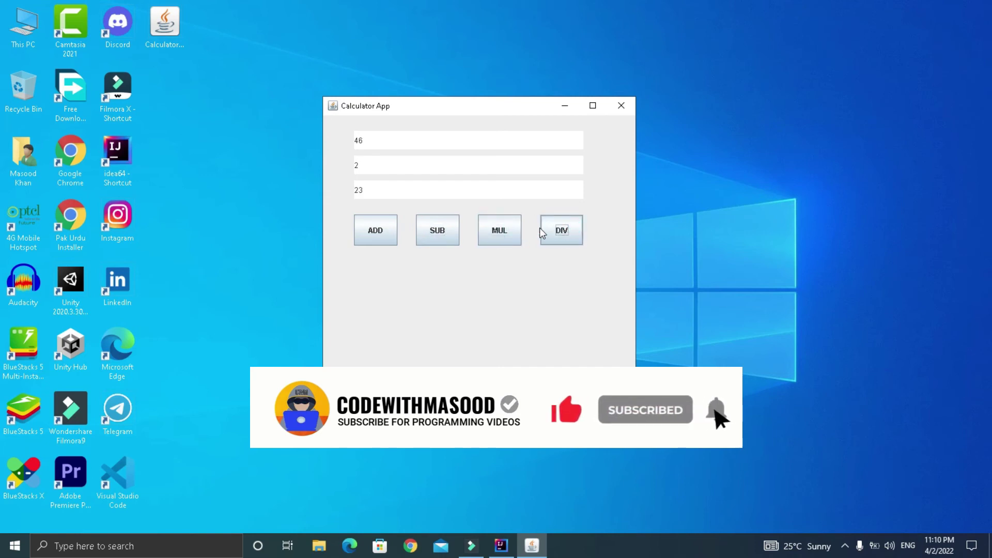
# Step: Run all four operations on 466 and 24, then close the calculator
pyautogui.click(374, 140)
pyautogui.write('6')
pyautogui.click(367, 169)
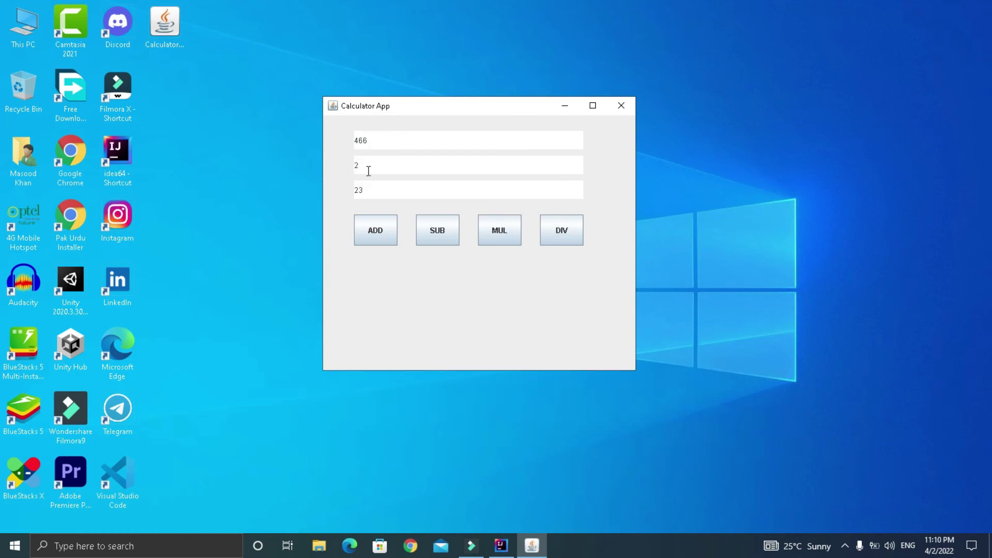
pyautogui.write('4')
pyautogui.click(375, 230)
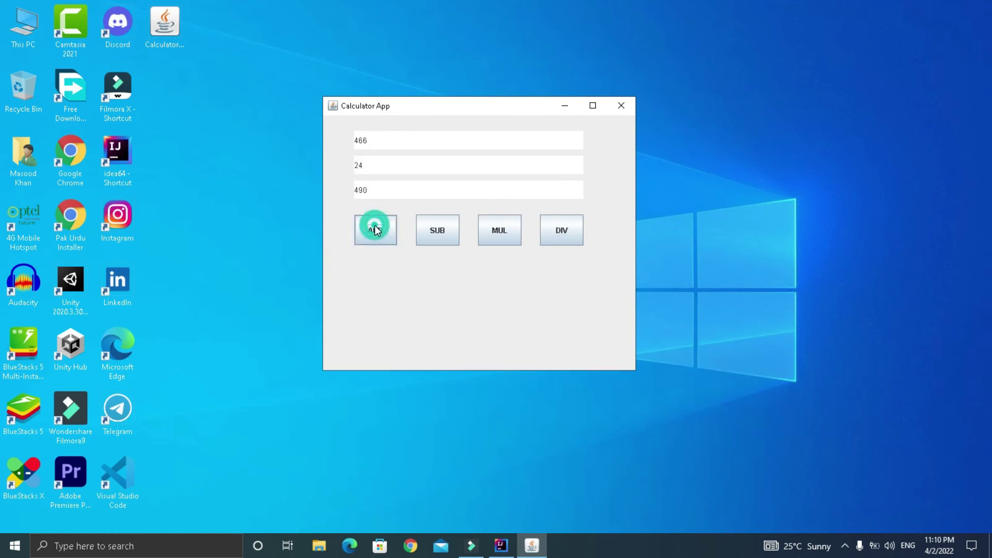
pyautogui.click(437, 230)
pyautogui.click(498, 230)
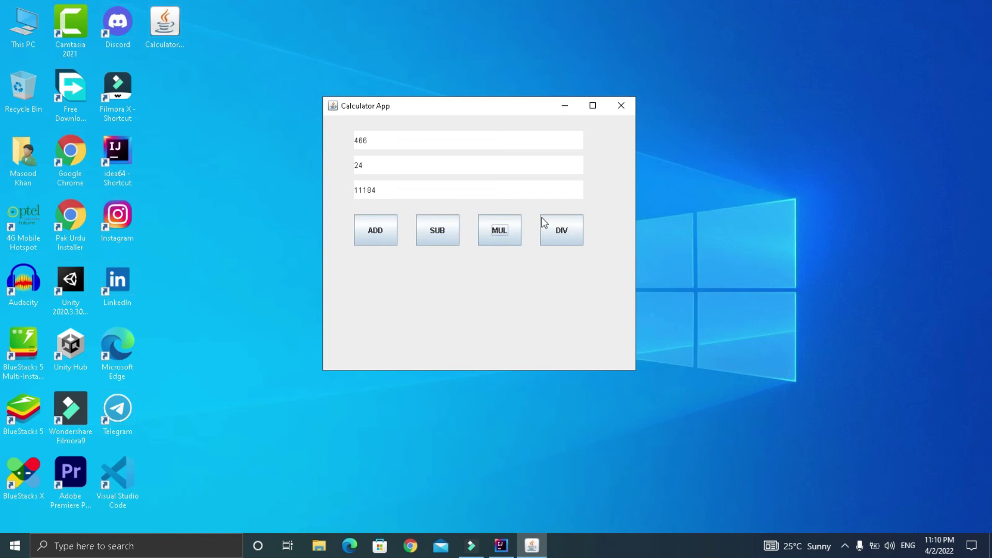
pyautogui.click(561, 230)
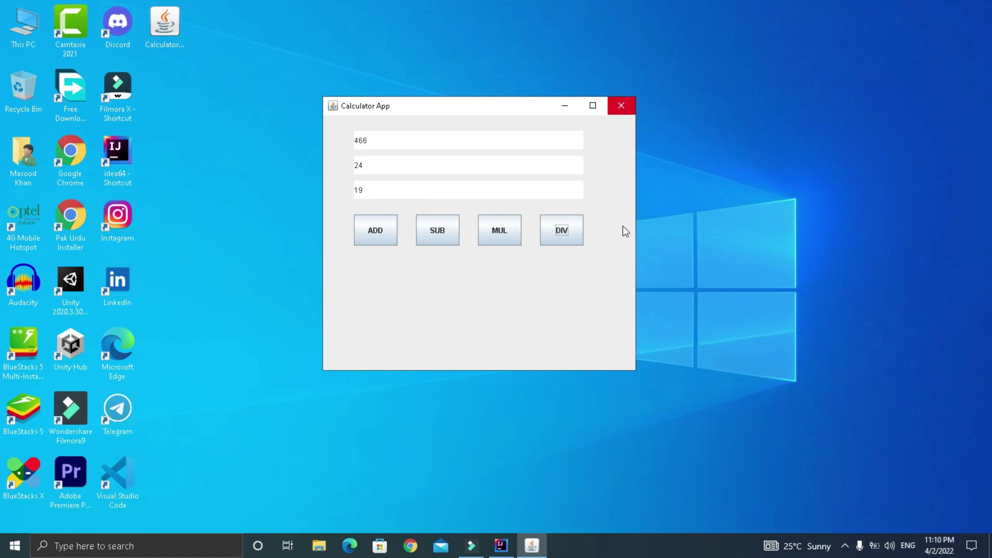
pyautogui.click(619, 107)
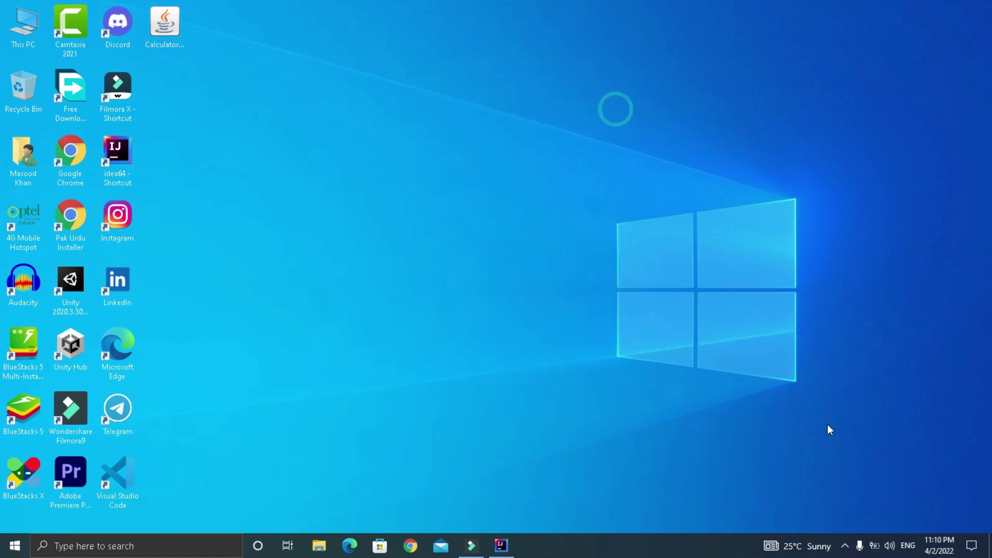